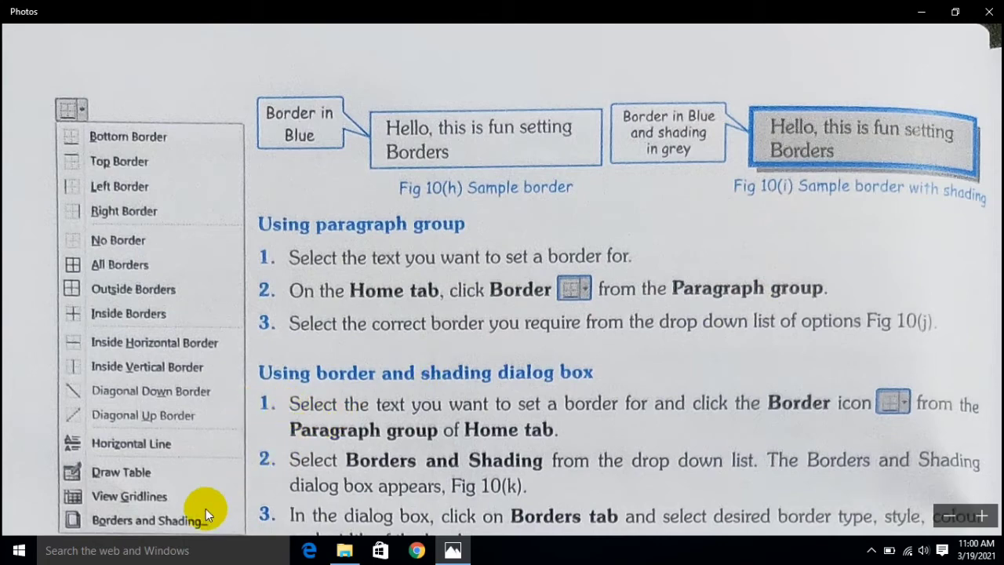
Step: Search the computer for "word" and launch Microsoft Word 2010 with a blank document
click(148, 551)
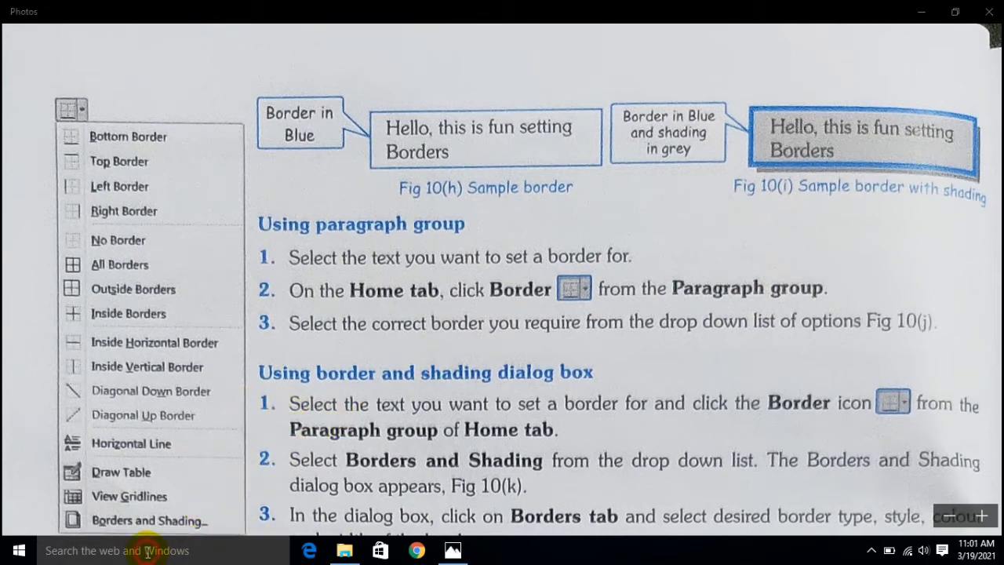
text(wo)
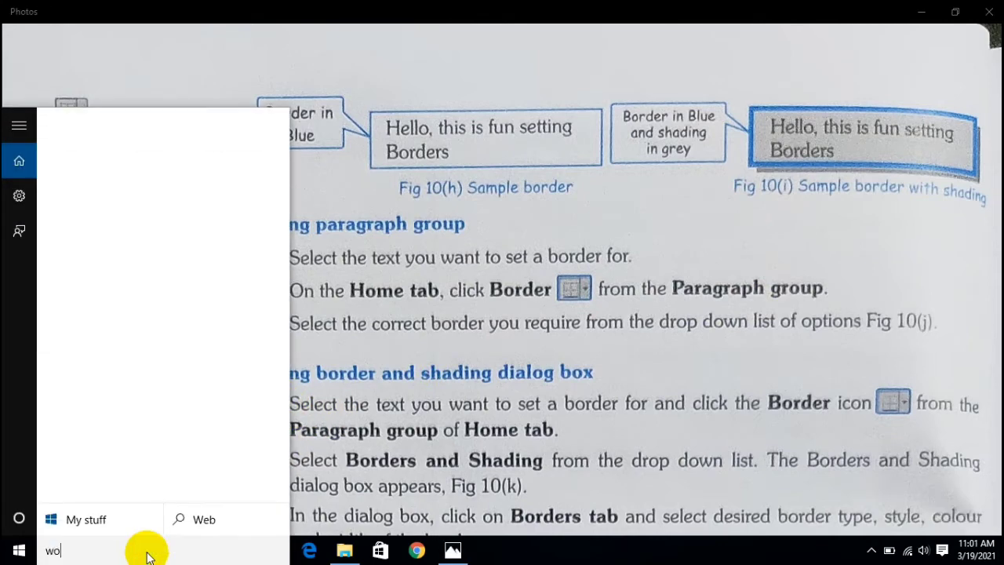
text(rd)
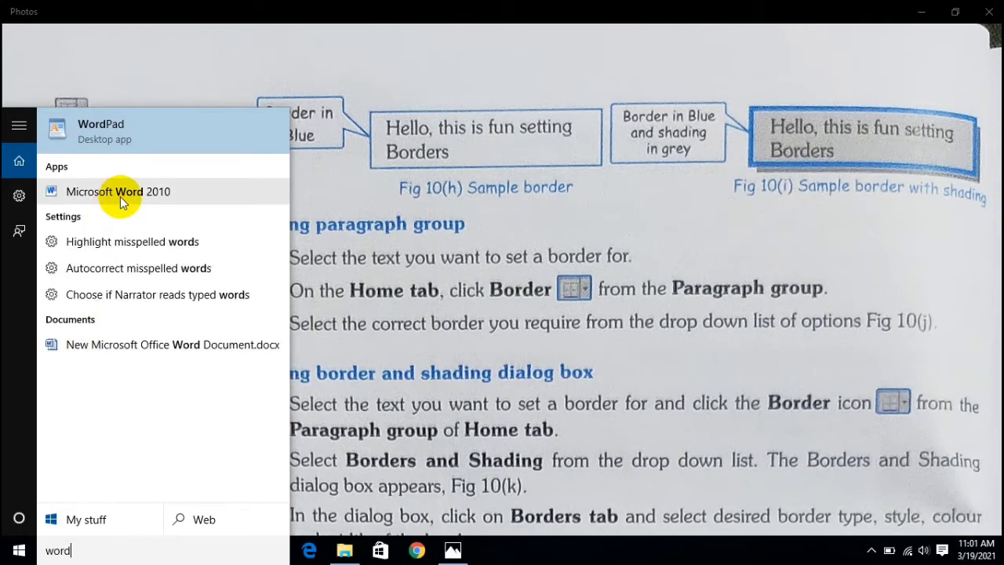
click(120, 196)
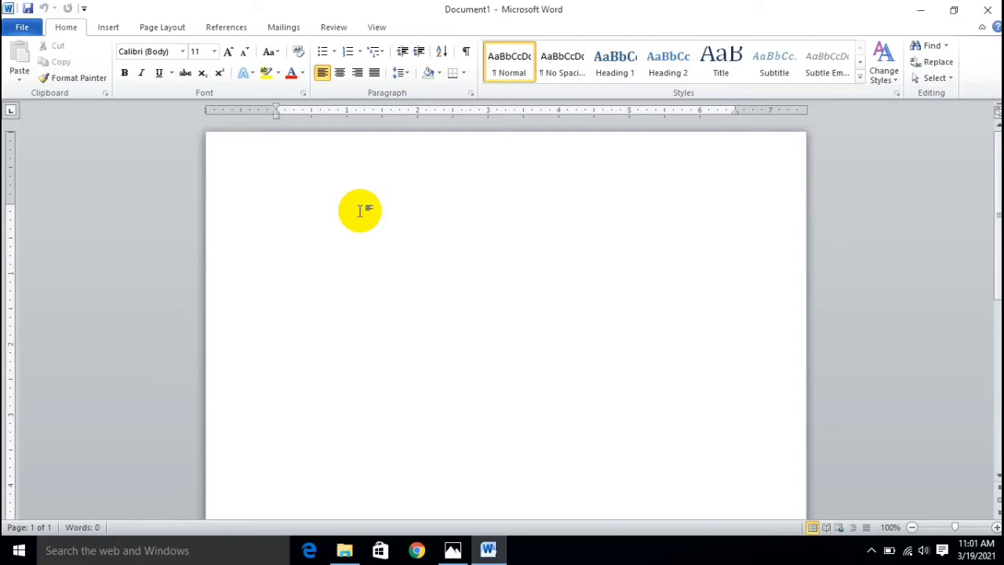
Step: Write the heading line "What is personal computer?" in the blank document and begin a new paragraph
text(M)
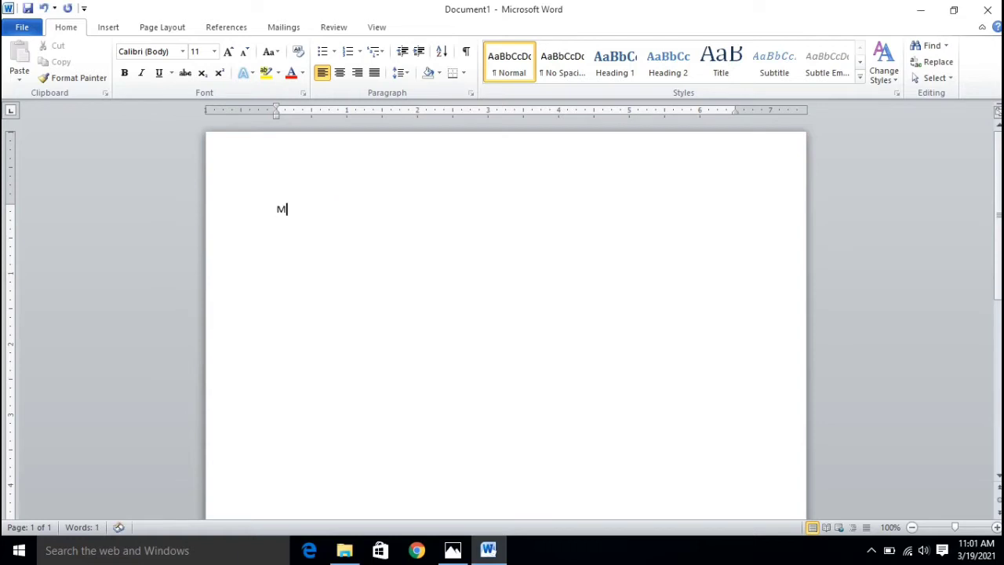
text(y)
key(BackSpace)
key(BackSpace)
text(what is personal comput)
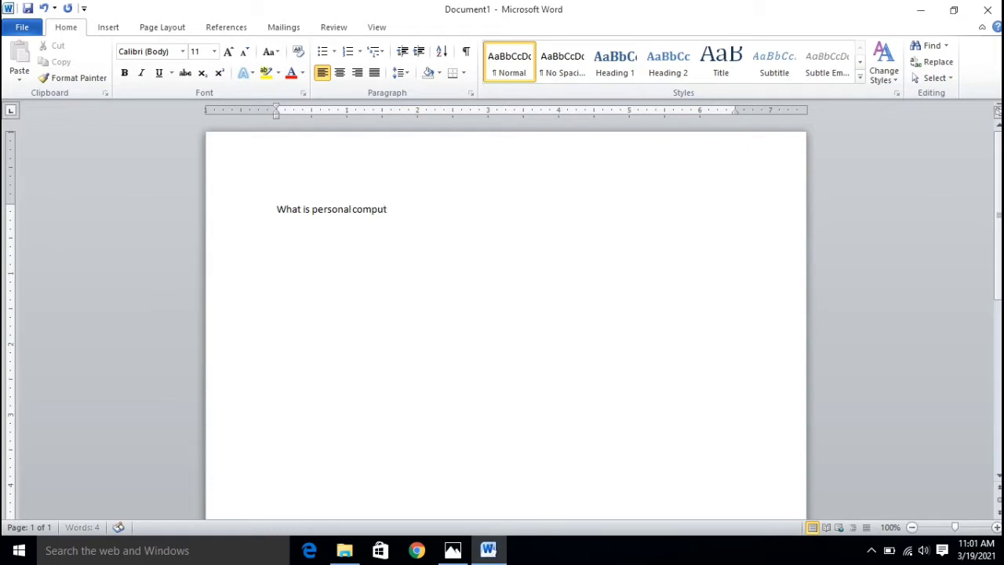
text(er?)
key(Return)
Step: Write "A personal is a computing device that is made up of many distinct electronic components and that all" in the second paragraph
text(A personal)
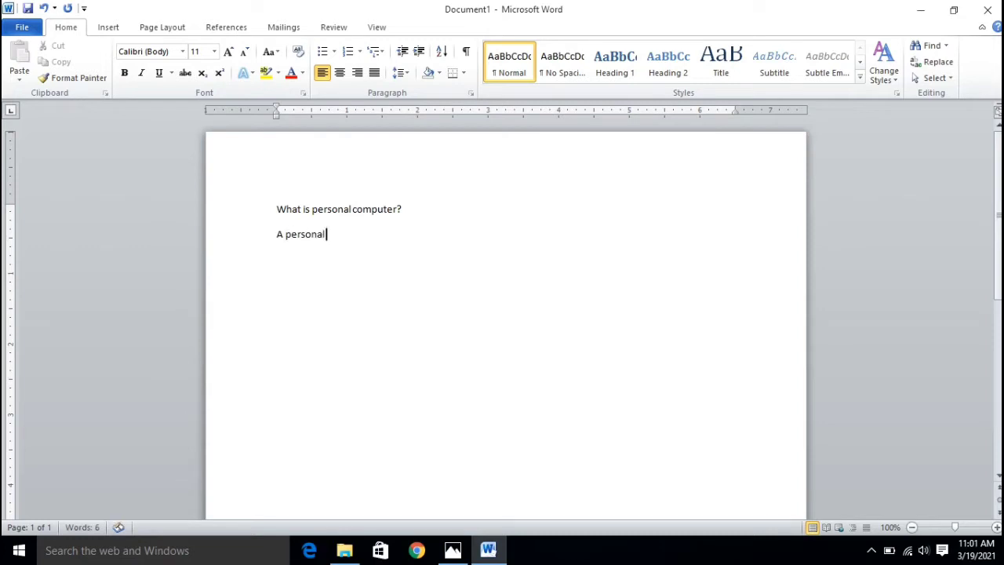
text( is a computing de)
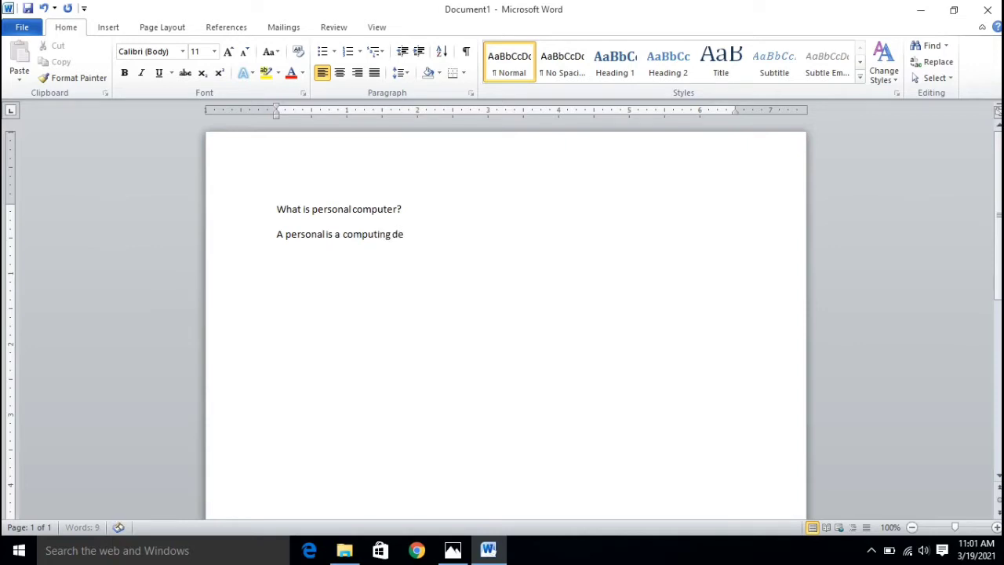
text(vice that is made up )
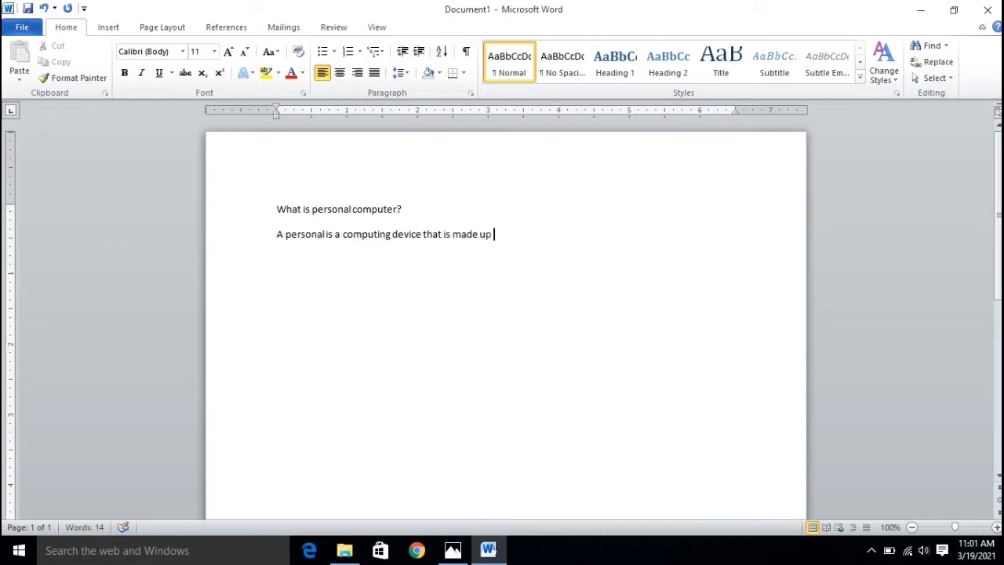
text(of many dist)
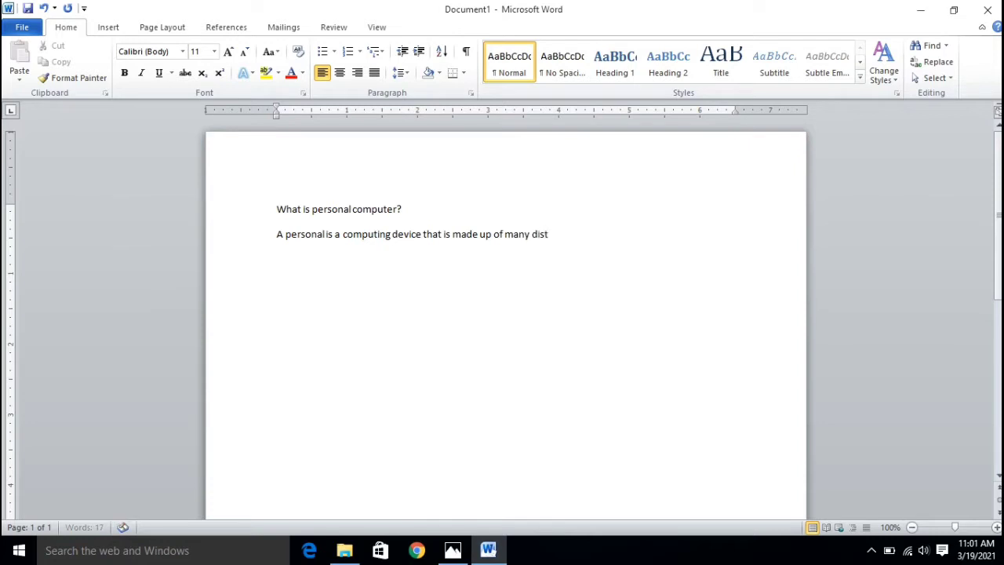
text(inct electronic )
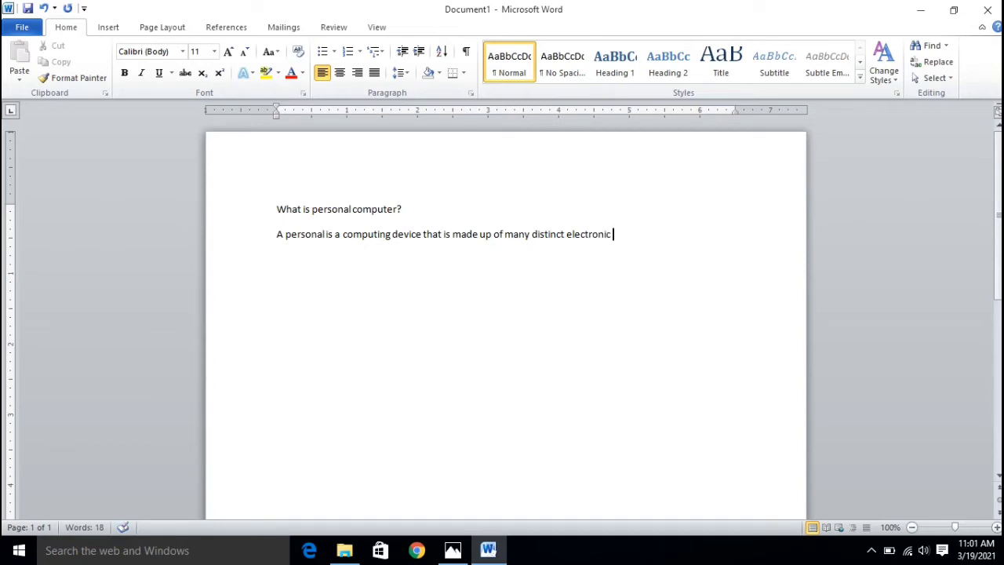
text(componen)
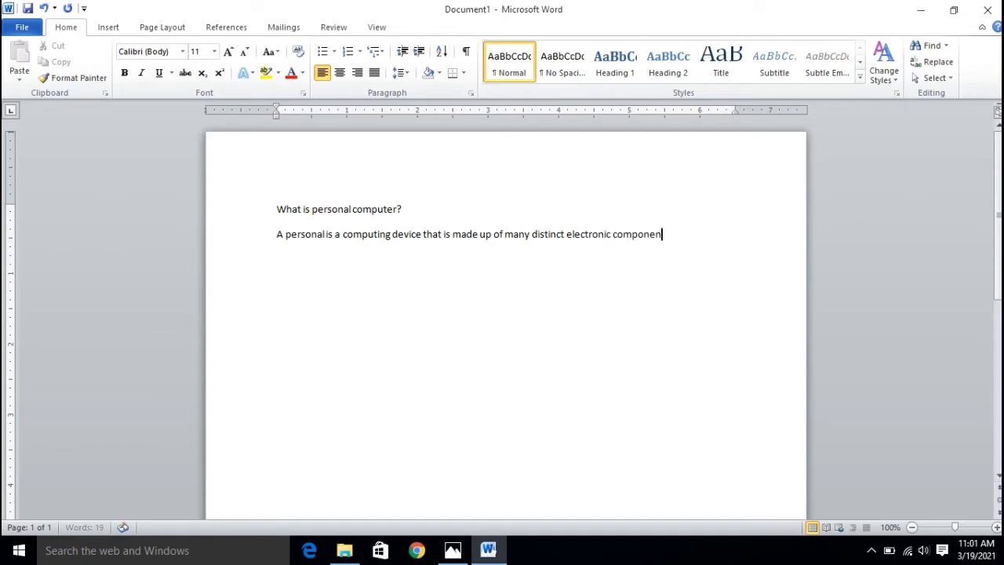
text(ts and that all fin)
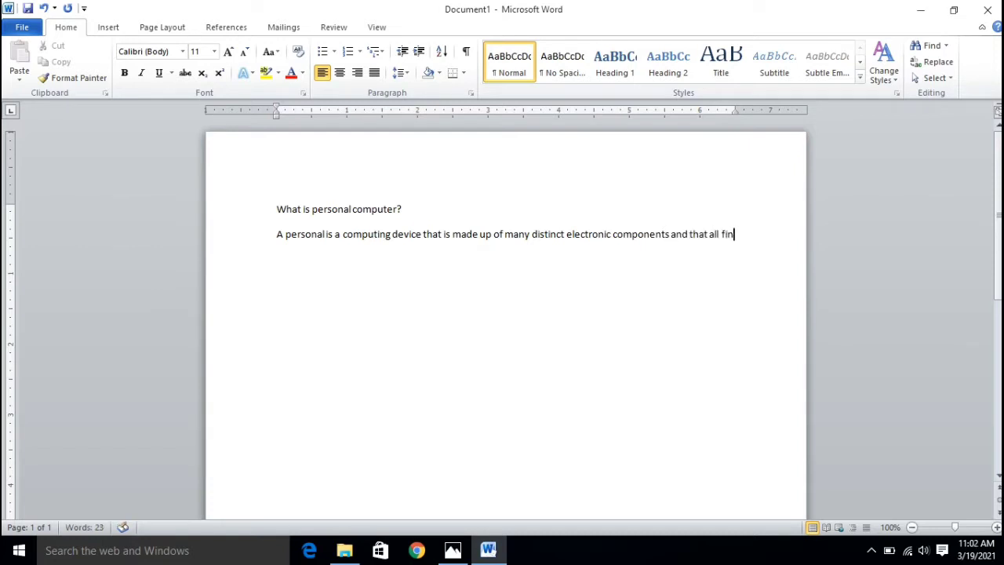
Step: Complete the second paragraph with "functions together in oerder to accomplish some useful task."
key(BackSpace)
key(BackSpace)
text(unctions together)
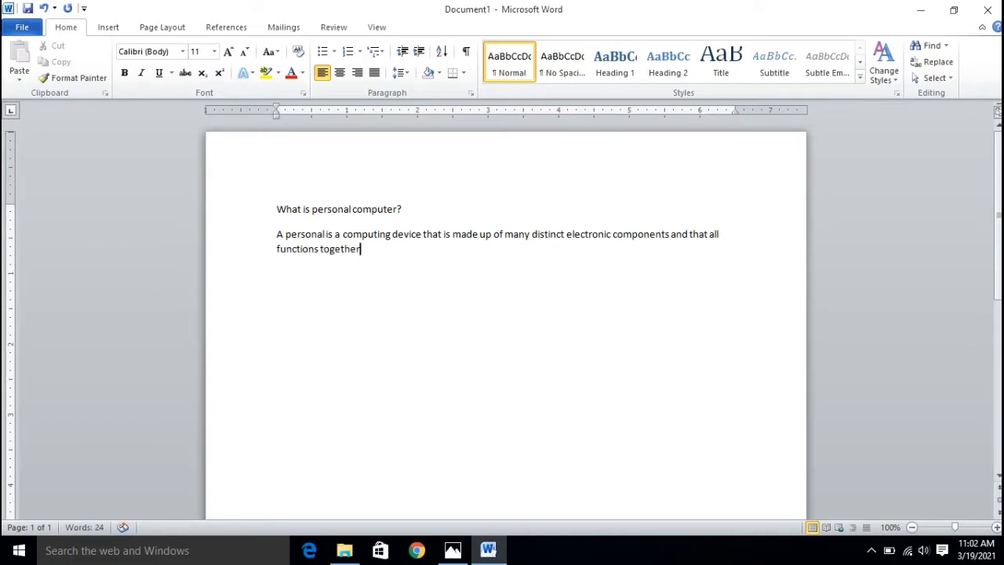
text( in oerder to accom)
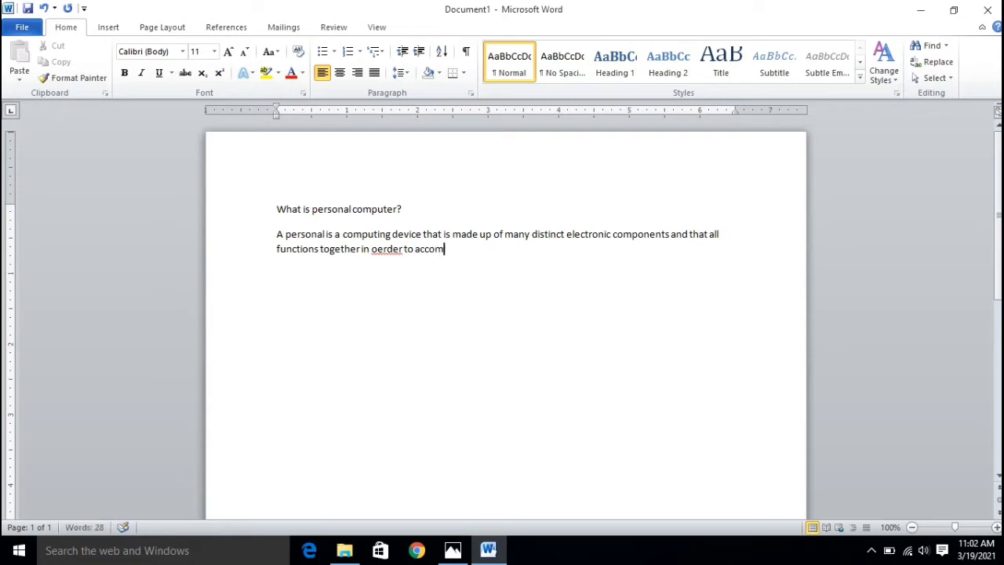
text(plish some useful ta)
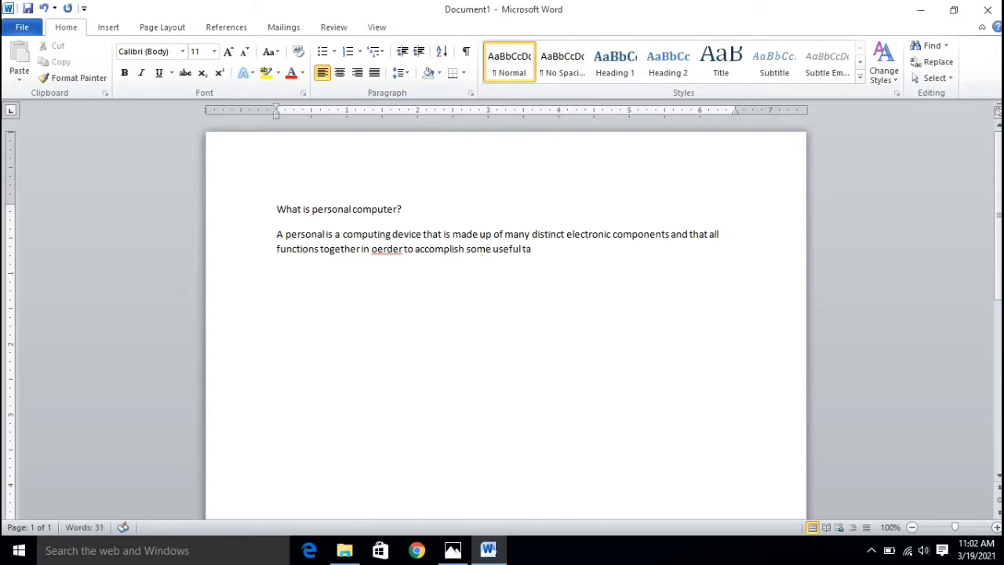
text(sk.)
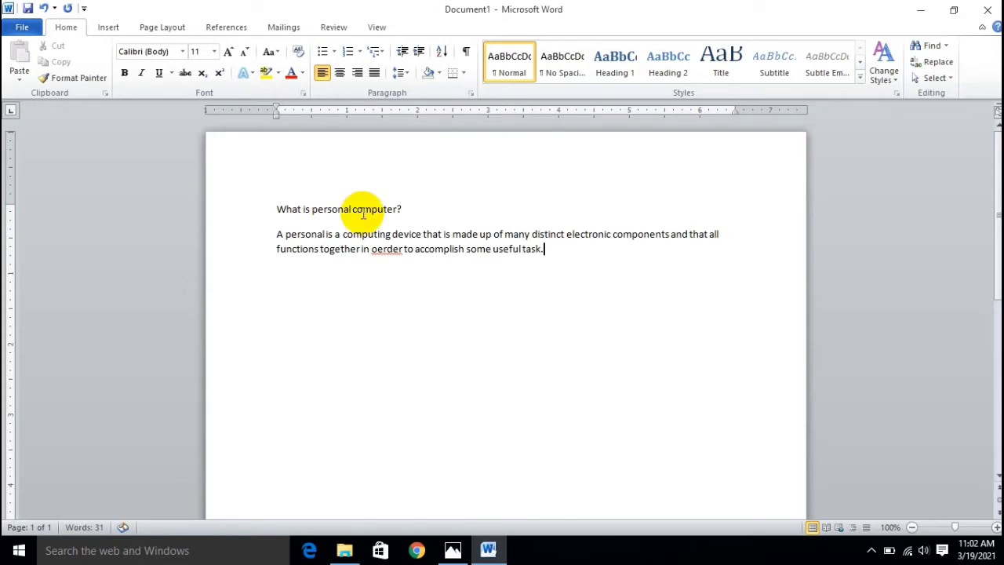
Step: Correct the misspelled word "oerder" to "order" and return the cursor to the paragraph's end
right_click(394, 252)
click(428, 262)
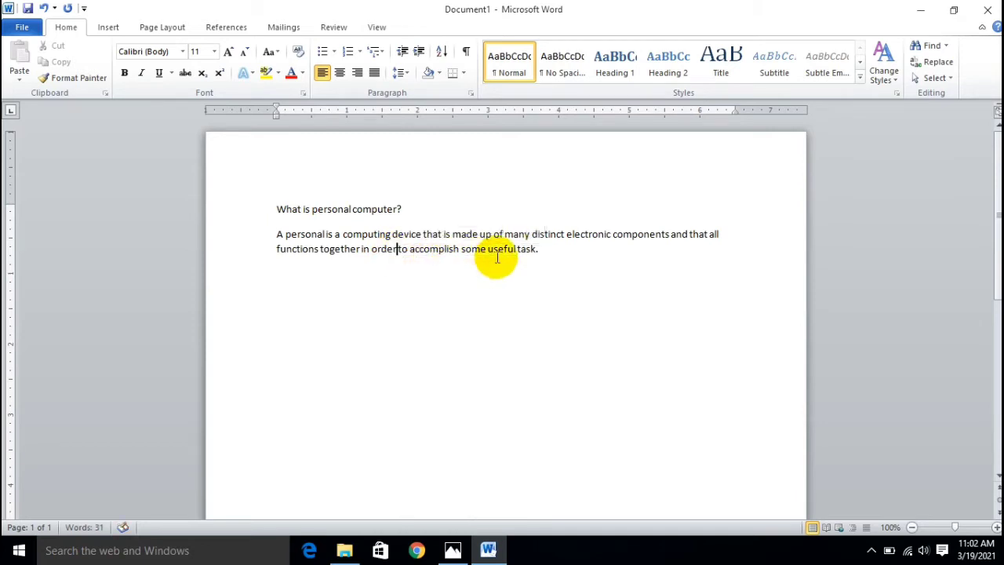
click(551, 252)
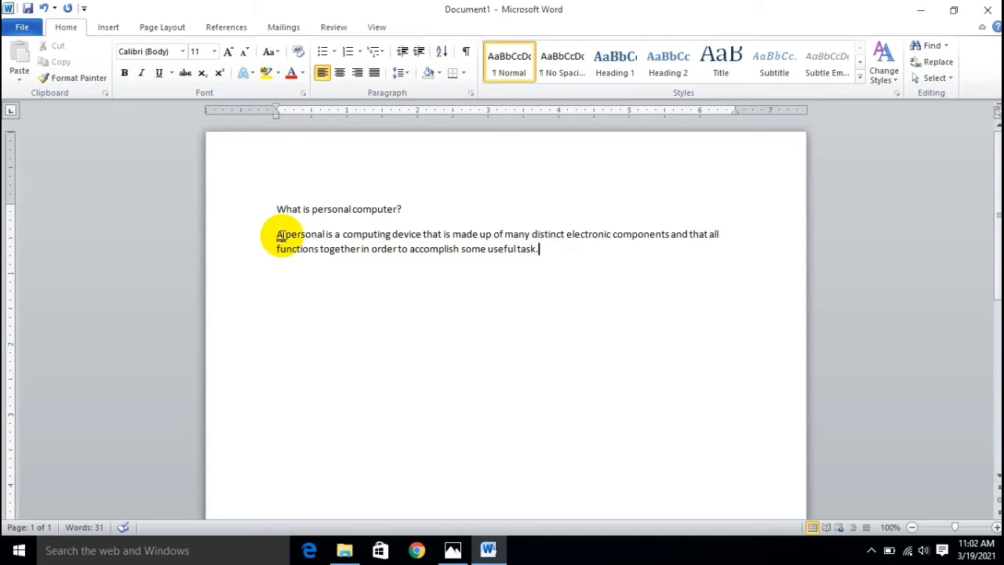
Step: Select the question and its answer paragraph and apply the Heading 1 style to both
drag(272, 207, 583, 263)
click(551, 67)
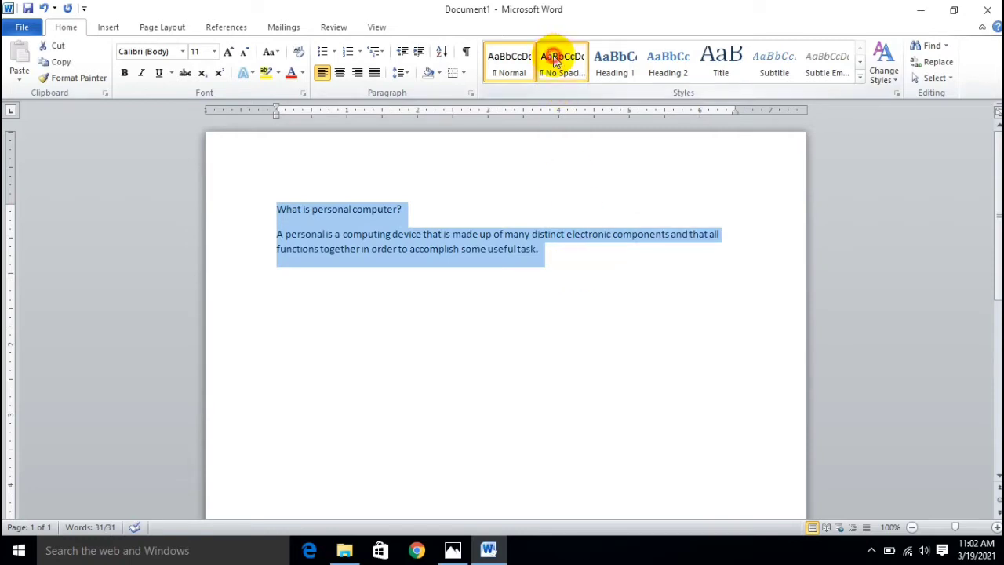
click(618, 63)
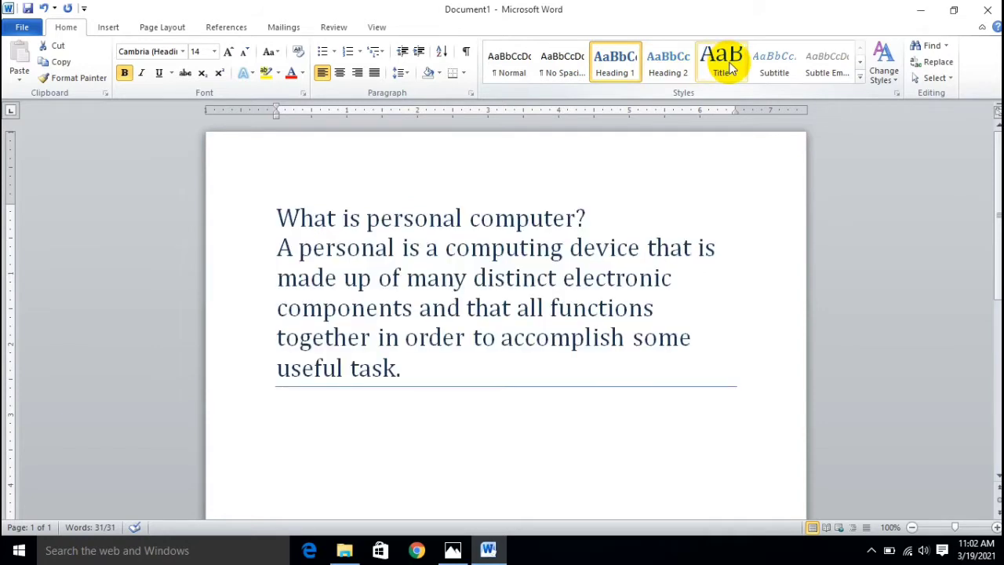
Step: Look through the remaining quick styles and preview them on the selected text
click(861, 63)
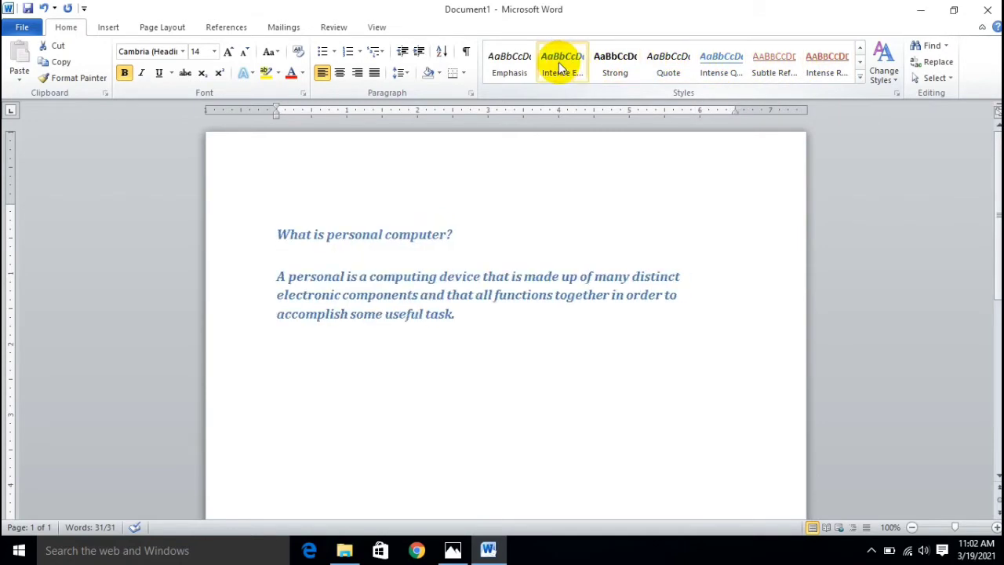
click(860, 63)
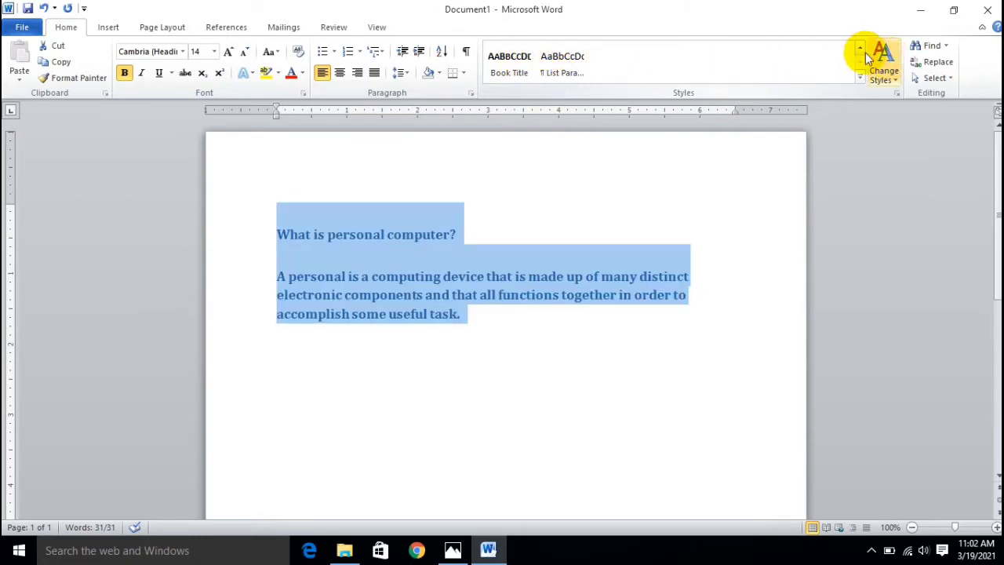
click(861, 48)
click(861, 49)
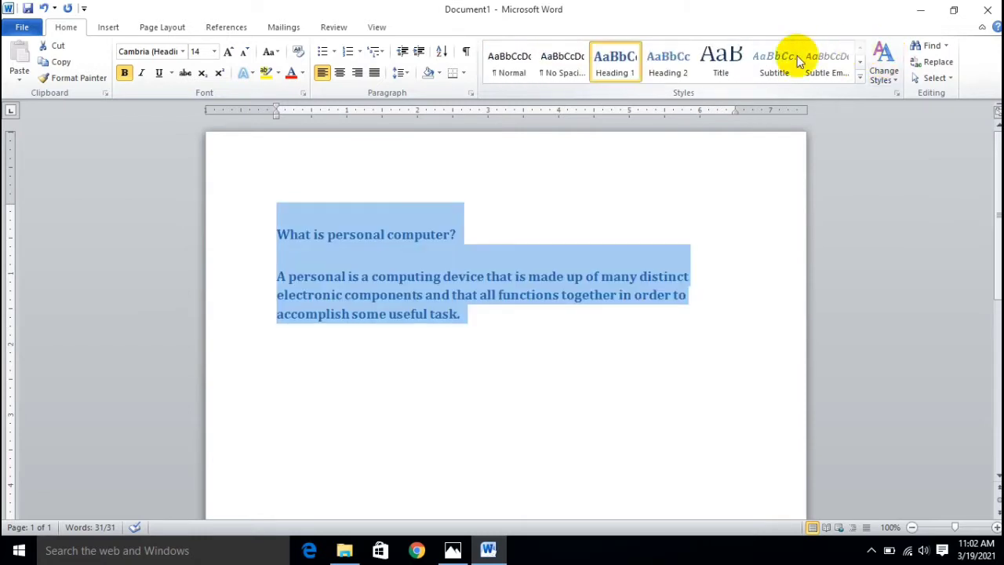
Step: Examine the Heading 1 style's modification settings, including style basis, font and font colour choices, and close them without changes
right_click(611, 61)
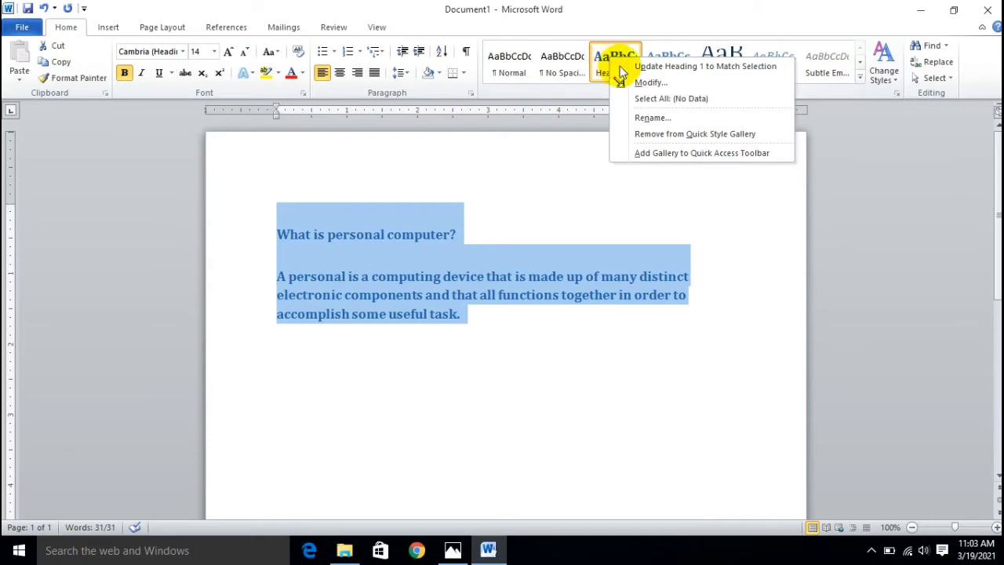
click(653, 85)
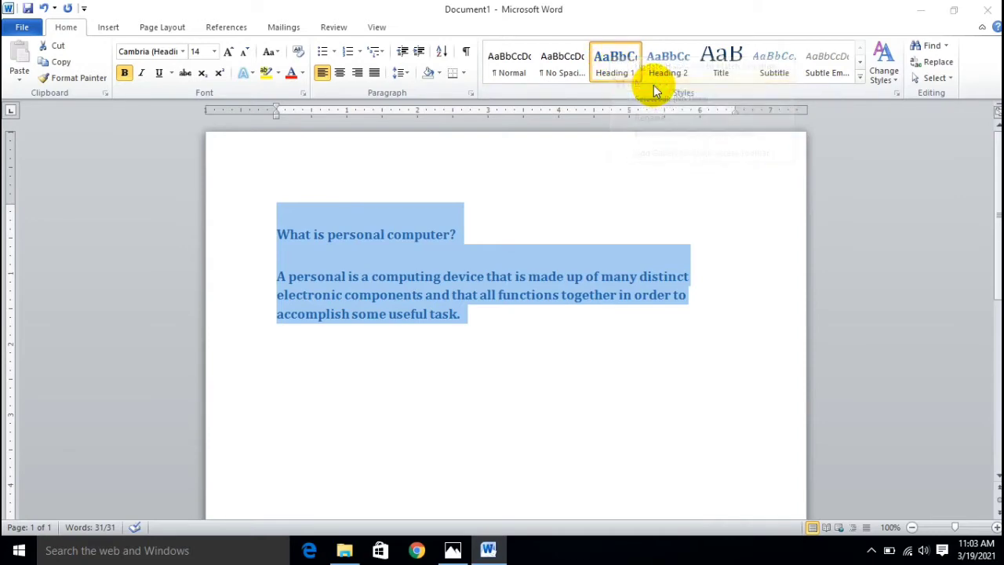
drag(564, 78, 864, 55)
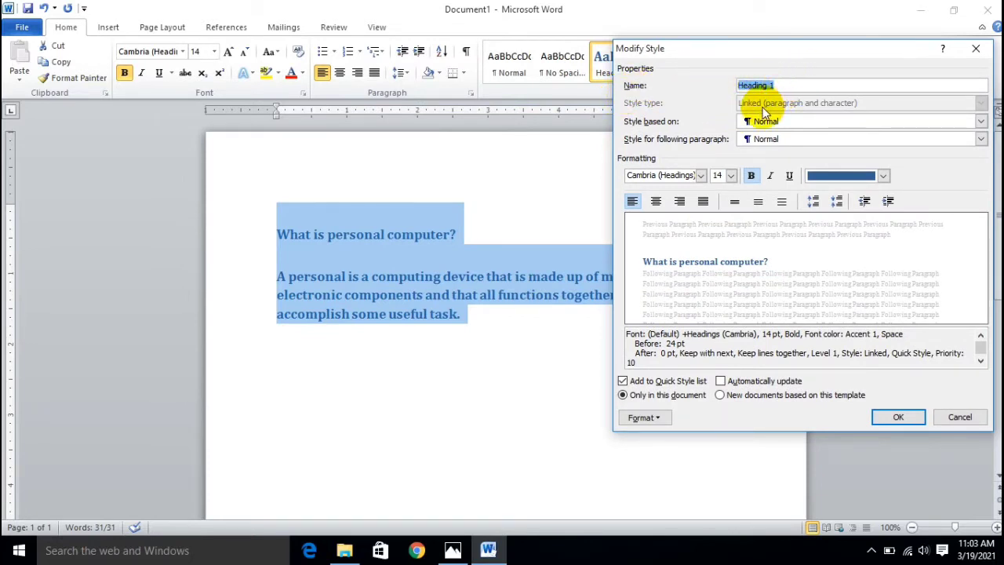
click(784, 122)
click(784, 124)
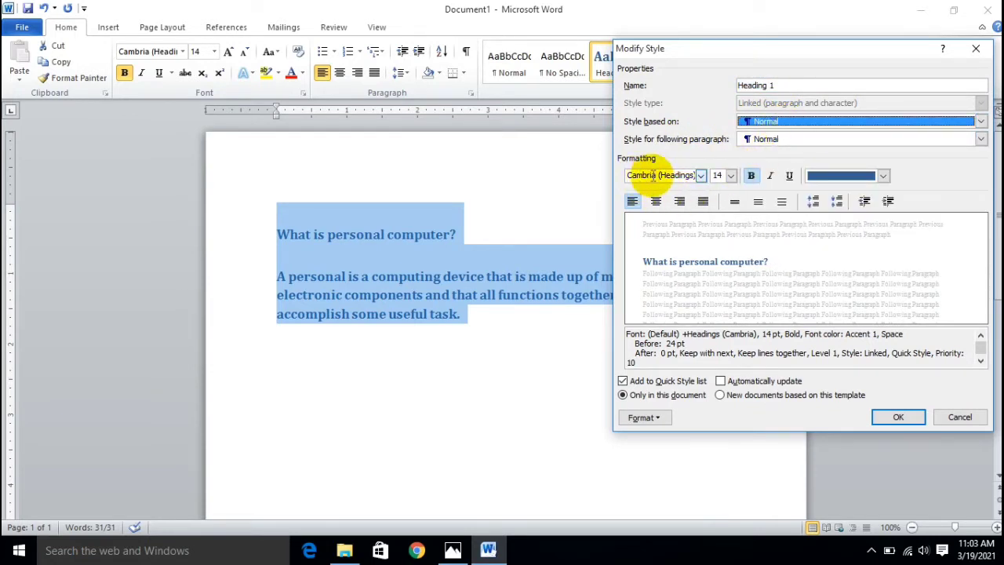
click(701, 175)
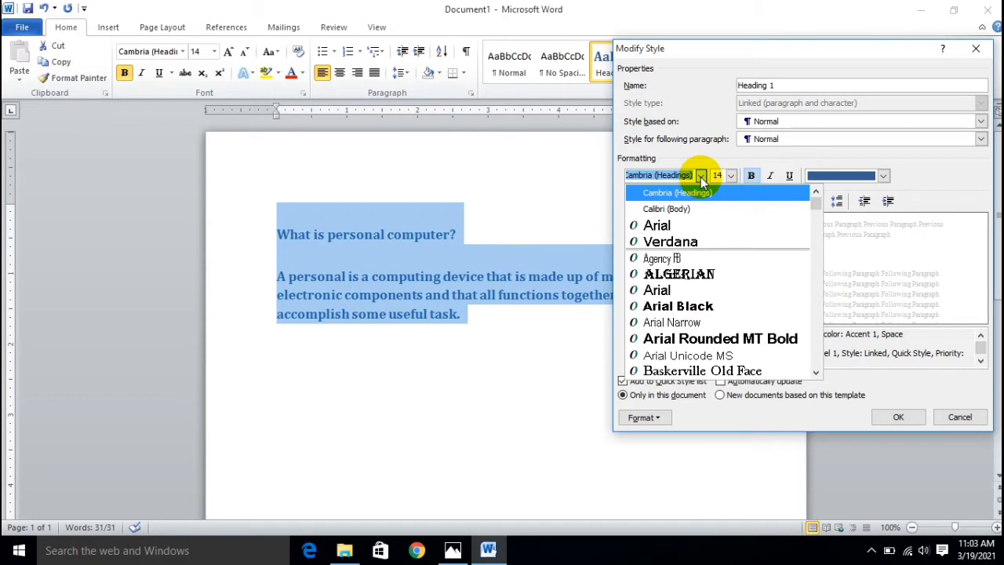
click(701, 178)
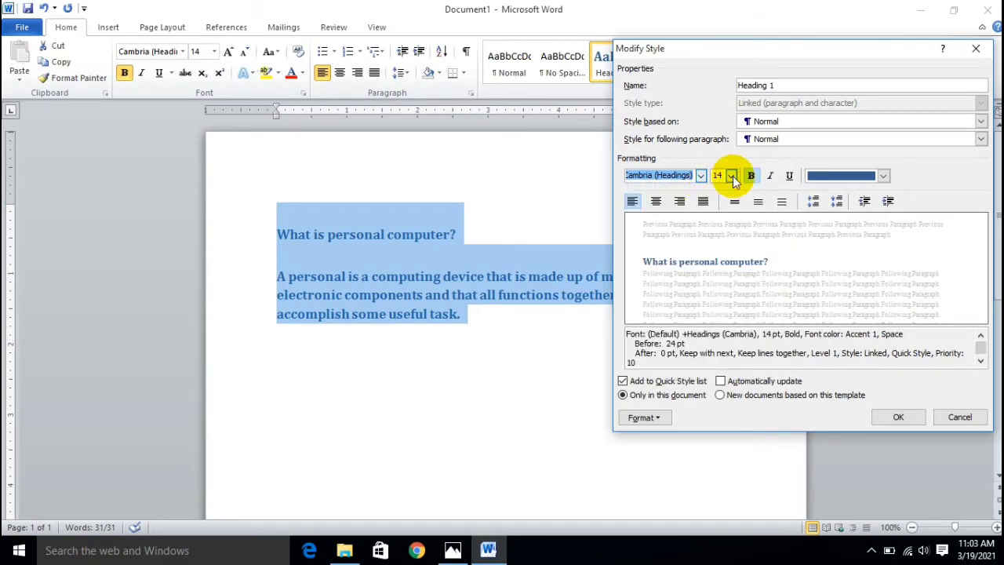
click(882, 175)
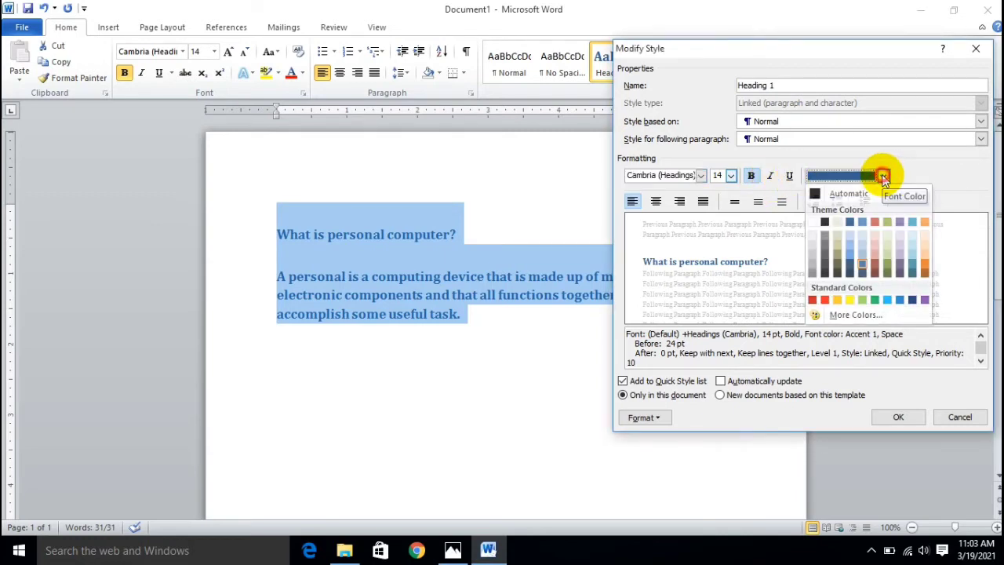
click(882, 175)
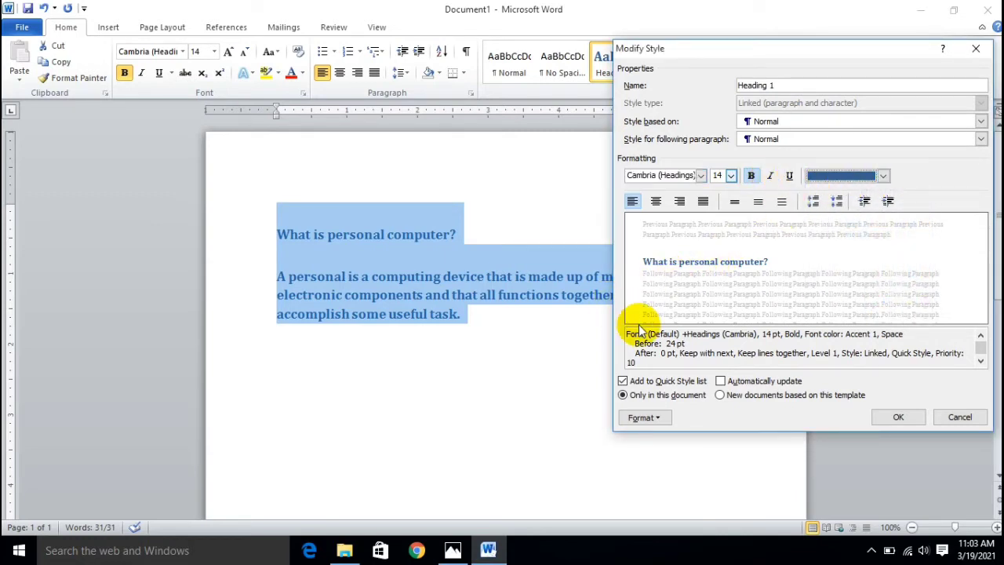
click(963, 420)
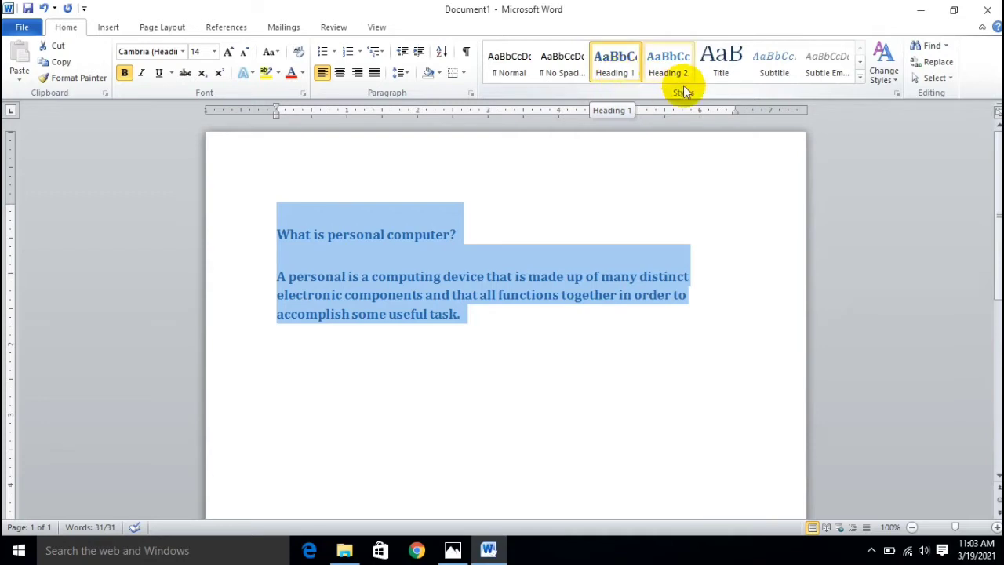
Step: Examine the full list of styles and the style pane's display options, cancel the options unchanged, and close the list
click(897, 94)
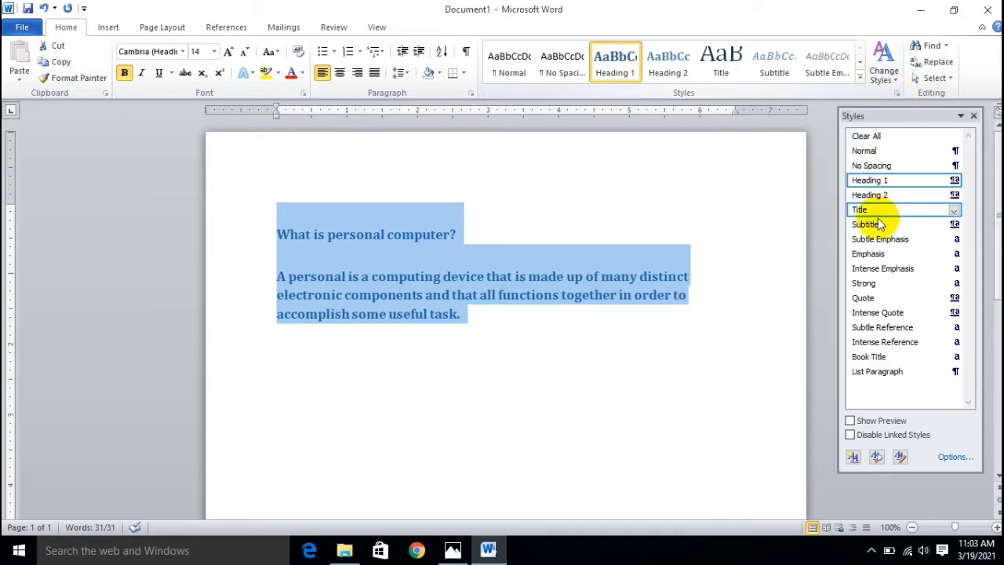
click(954, 457)
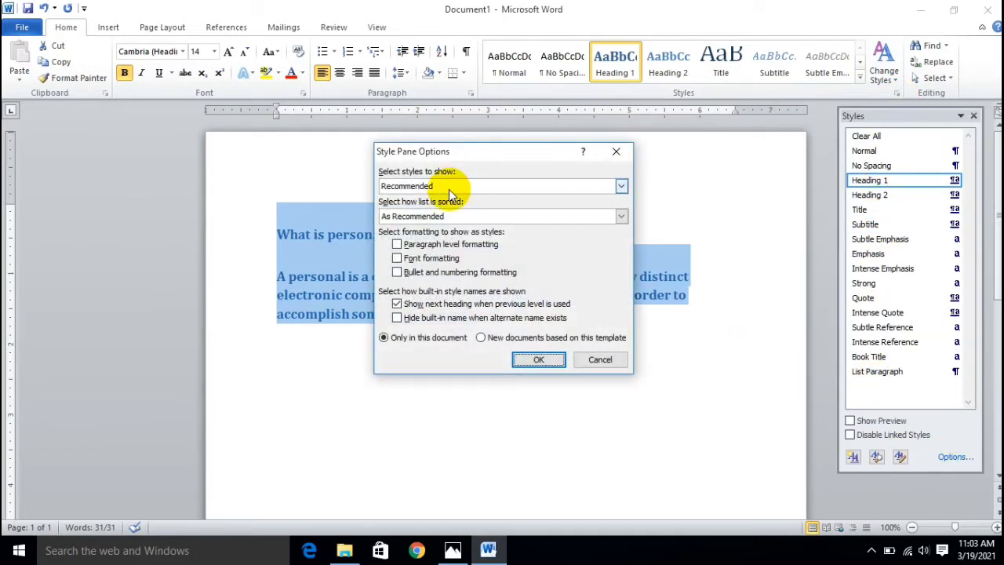
click(601, 361)
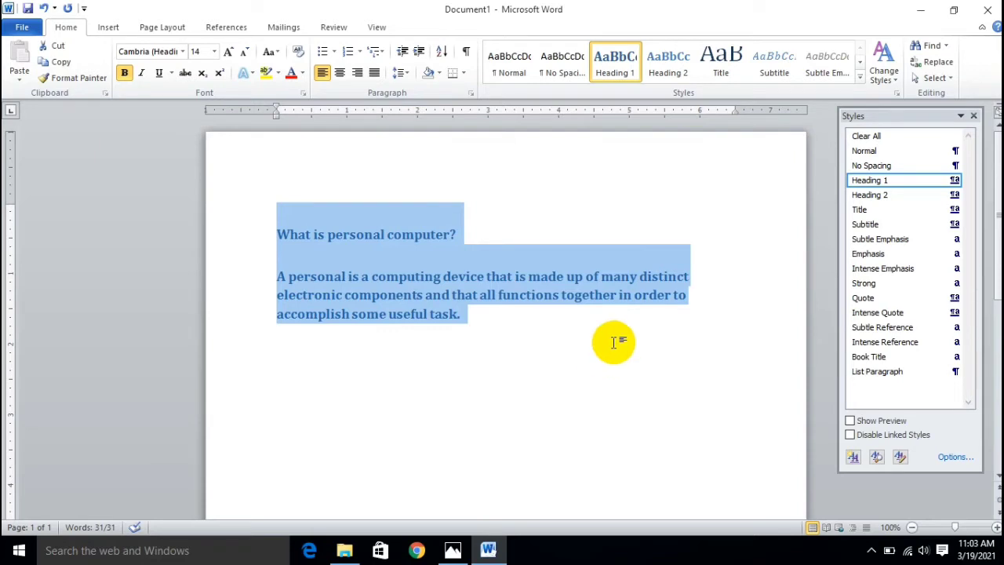
click(822, 171)
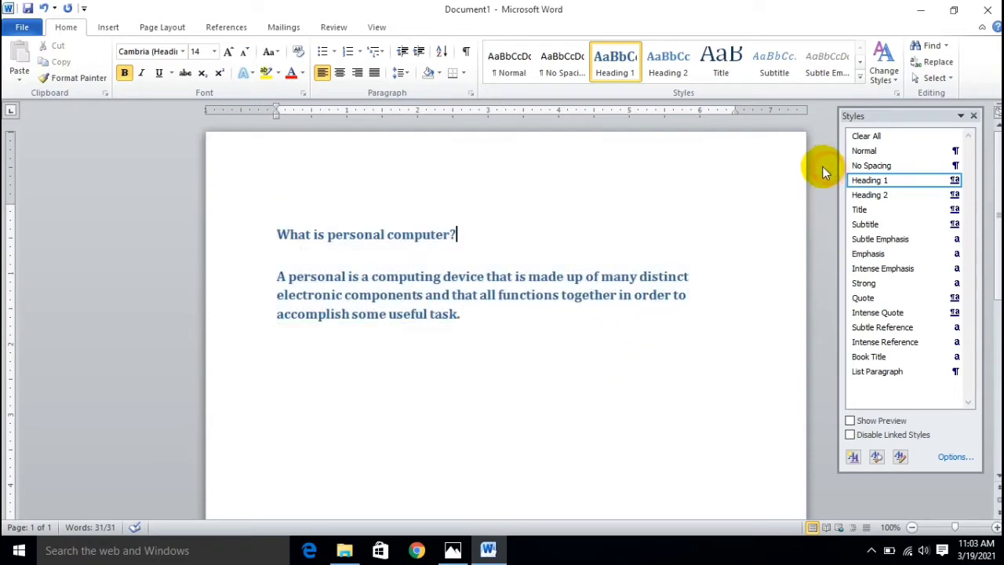
click(973, 116)
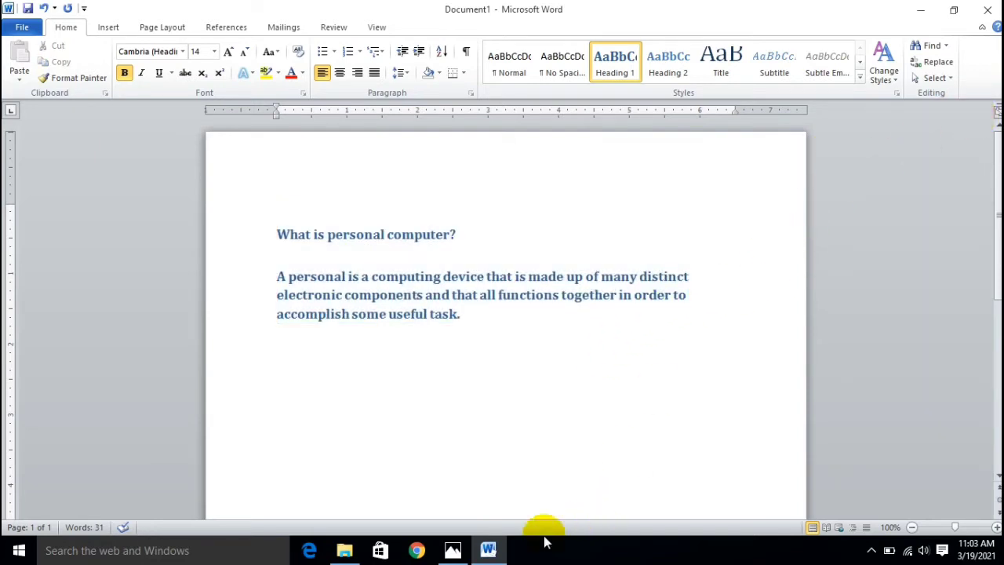
Step: Consult the textbook's border instructions in Photos and, back in Word, apply Outside Borders to the question "What is personal computer?"
click(453, 549)
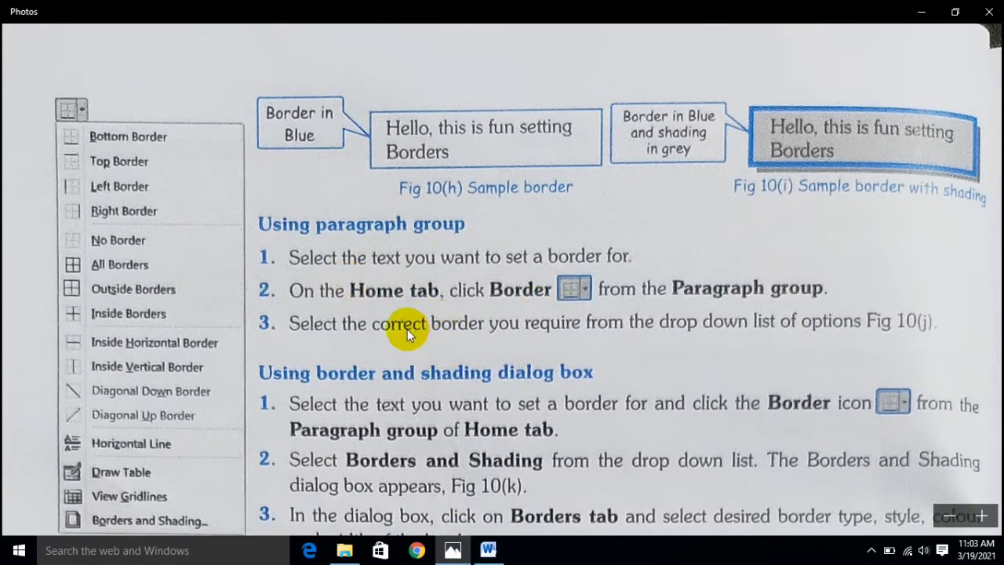
click(488, 551)
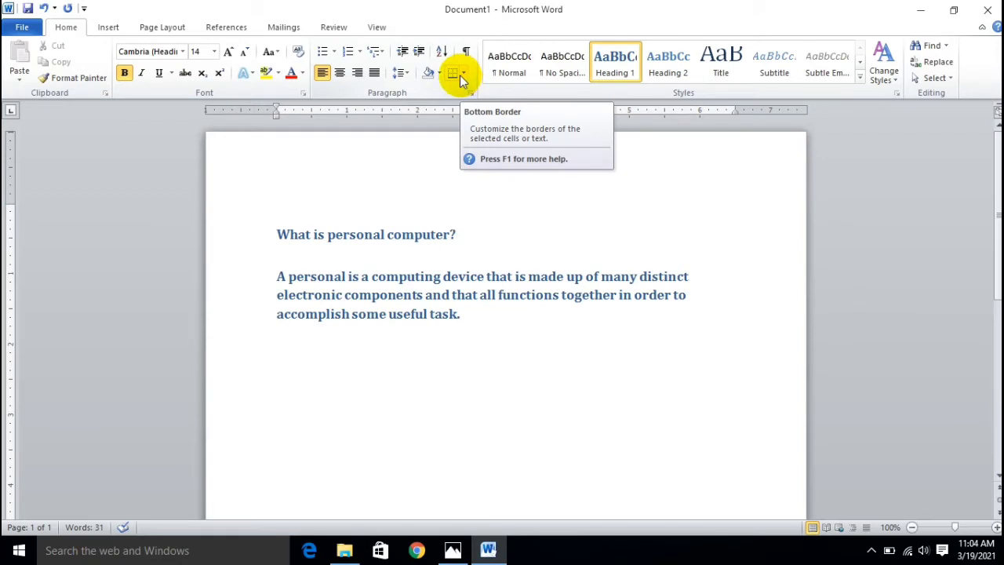
click(463, 74)
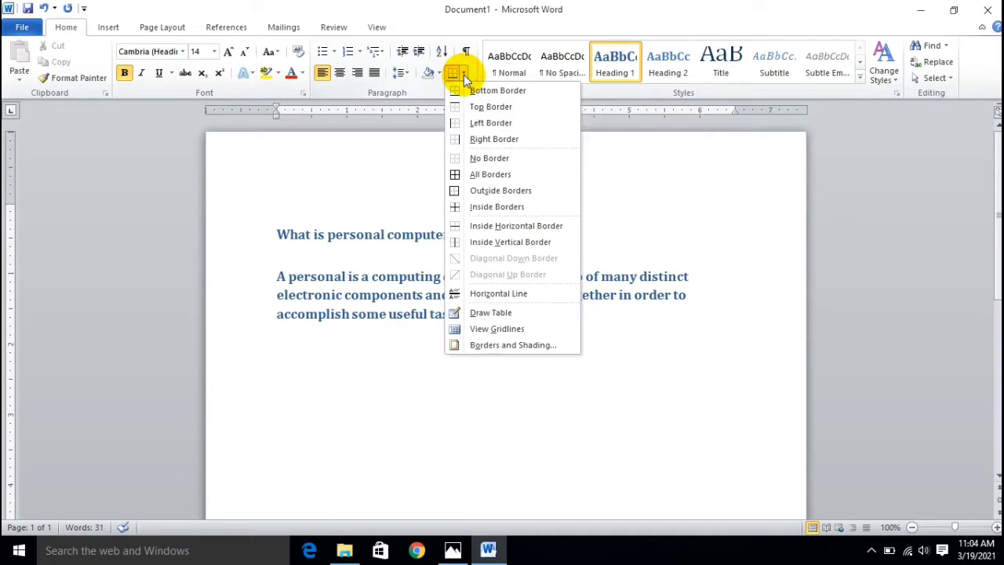
click(486, 191)
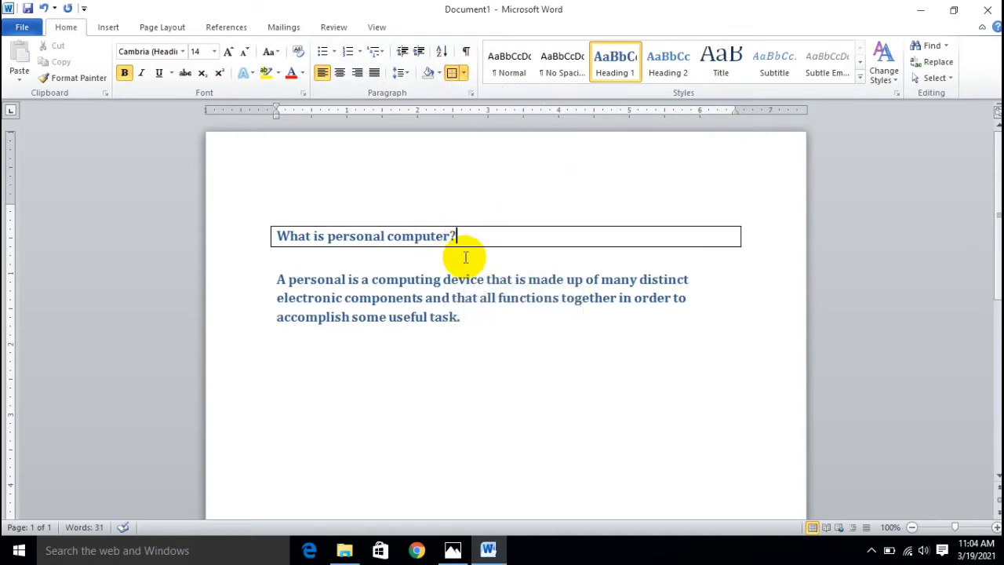
Step: Select the whole answer paragraph below the question and apply Outside Borders to it
click(426, 281)
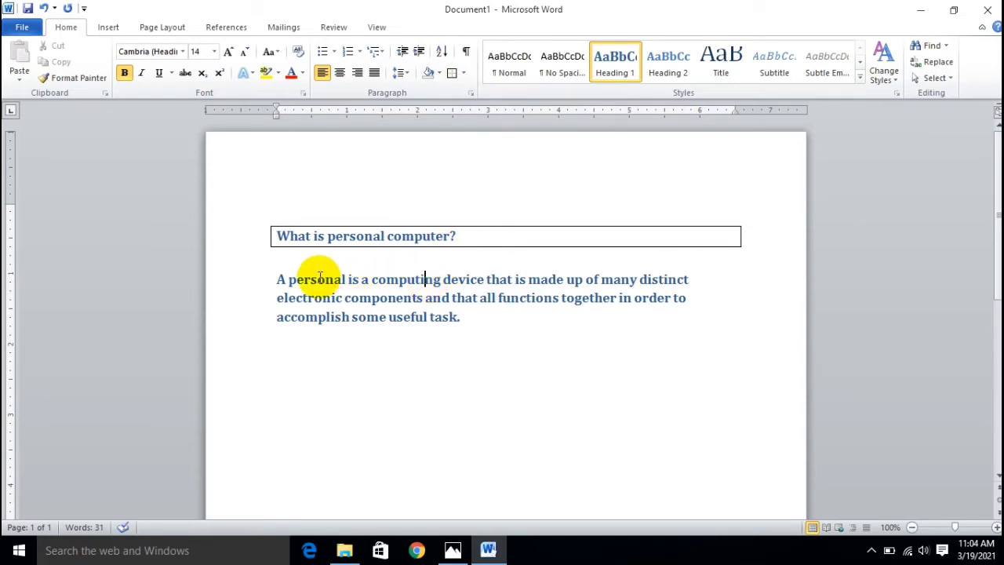
key(ctrl+a)
click(353, 279)
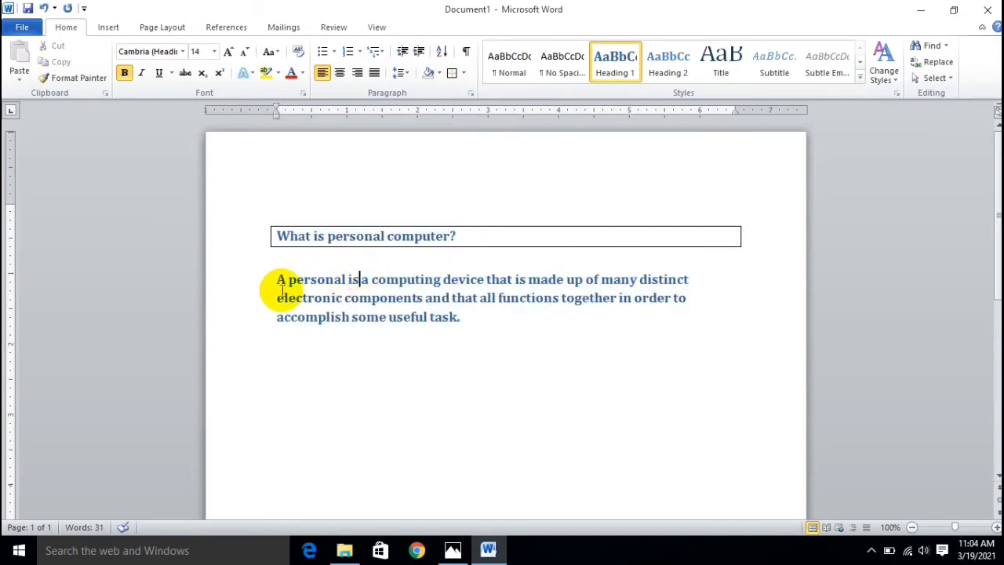
drag(275, 278, 477, 311)
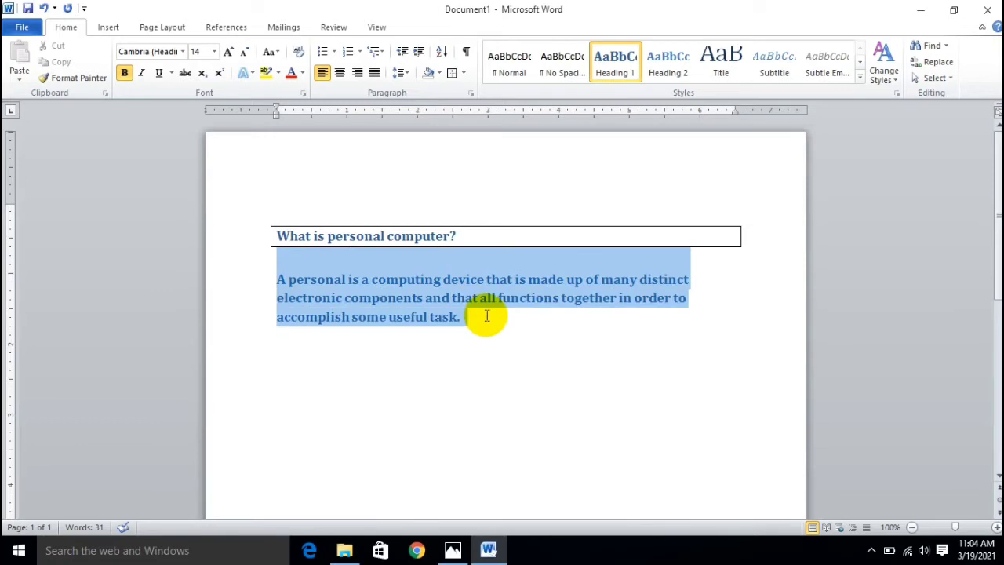
click(464, 73)
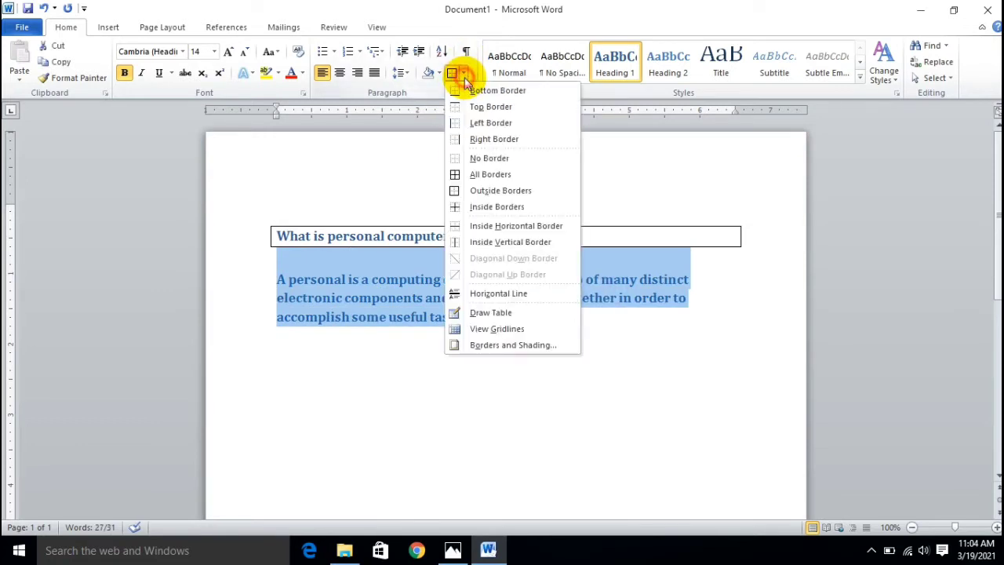
click(494, 190)
click(480, 353)
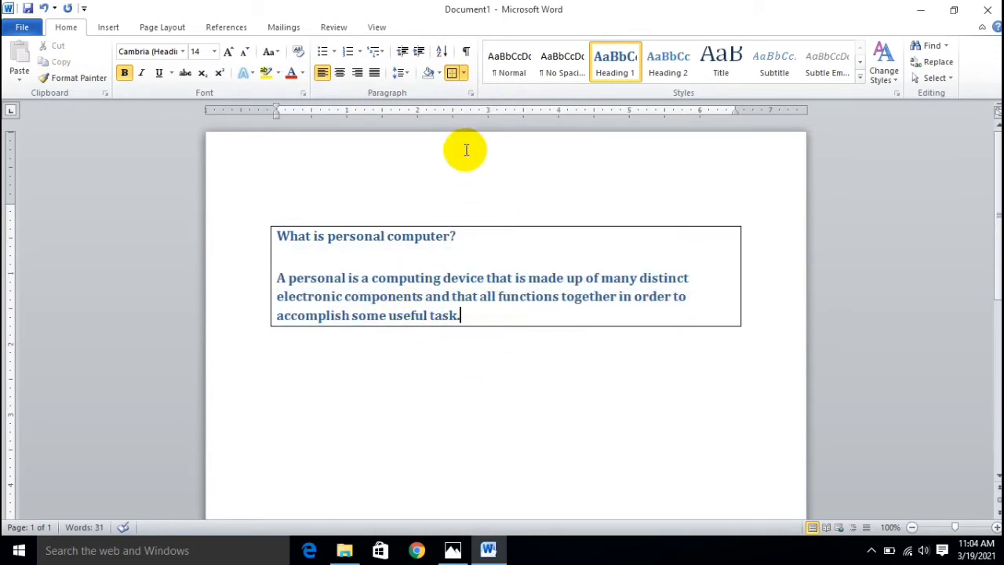
Step: Preview the paragraph shading colours on the answer paragraph and close the palette without choosing one
click(439, 73)
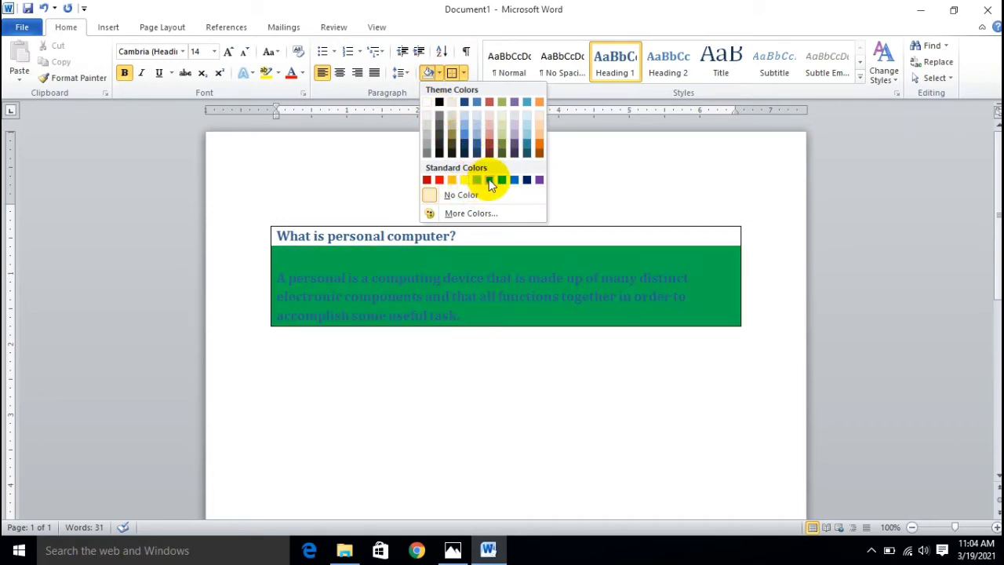
click(601, 179)
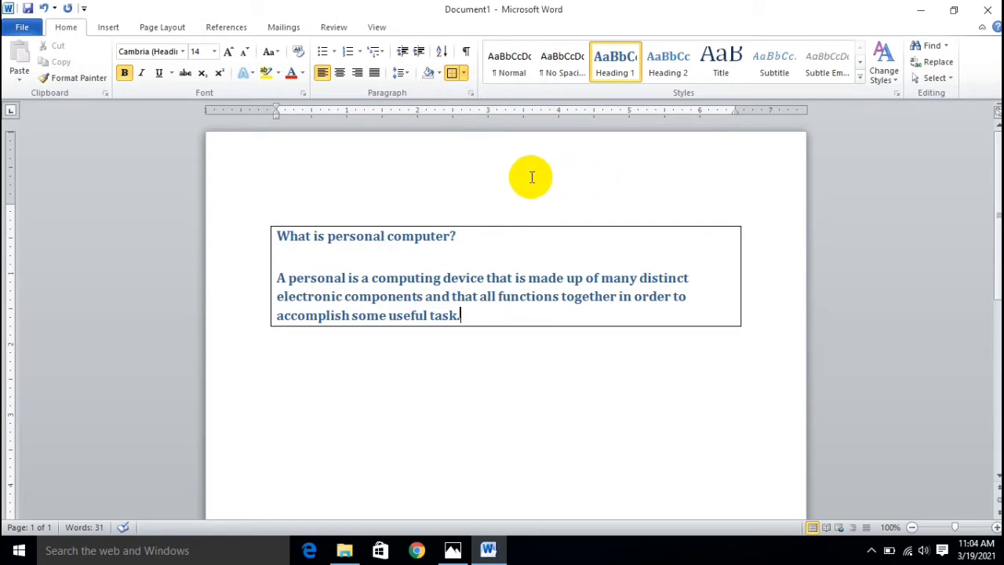
Step: Switch to Photos and read the textbook sections on the Borders and Shading dialog, page margins and page background
click(453, 550)
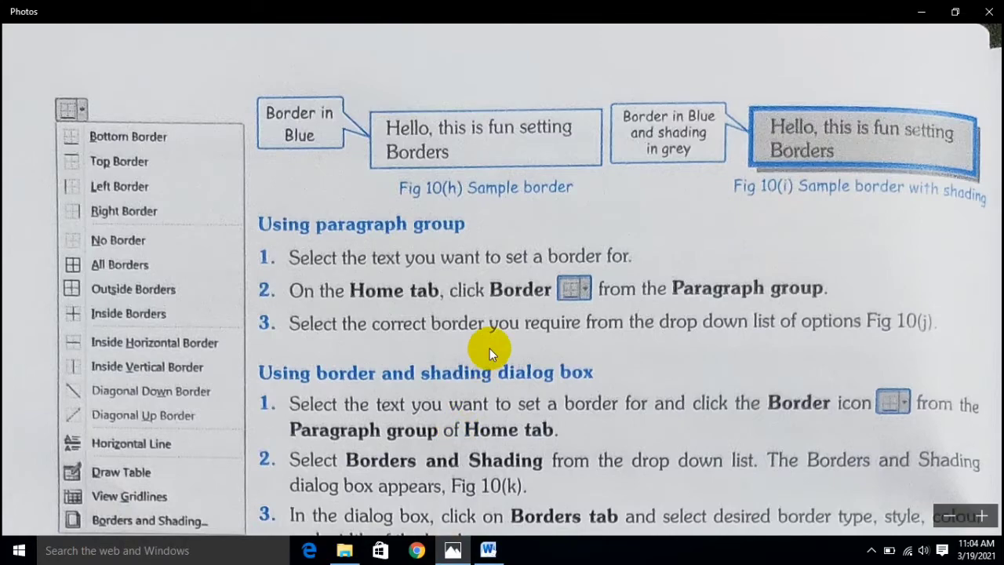
scroll(489, 348, down, 3)
scroll(490, 349, down, 3)
scroll(489, 348, down, 3)
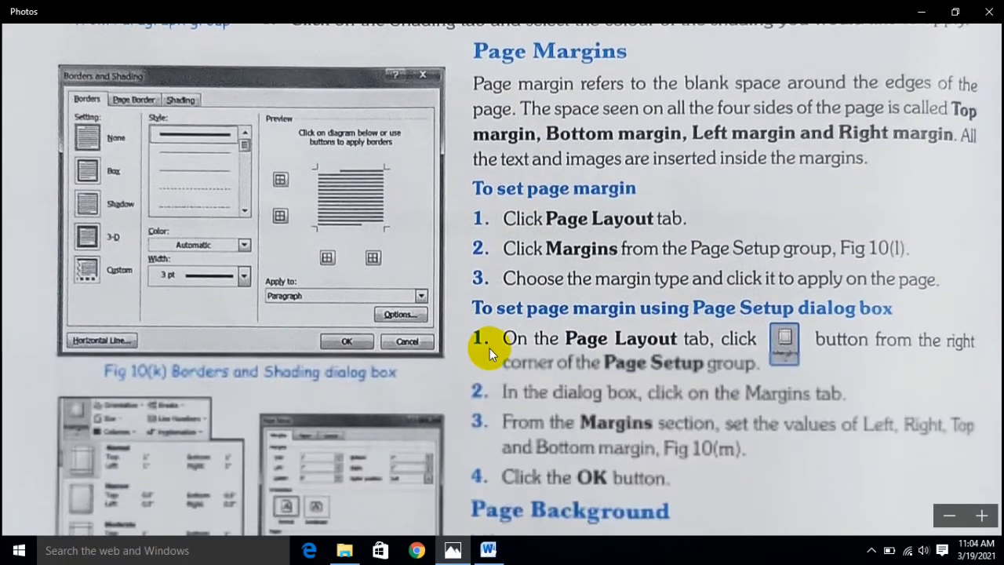
scroll(490, 348, up, 3)
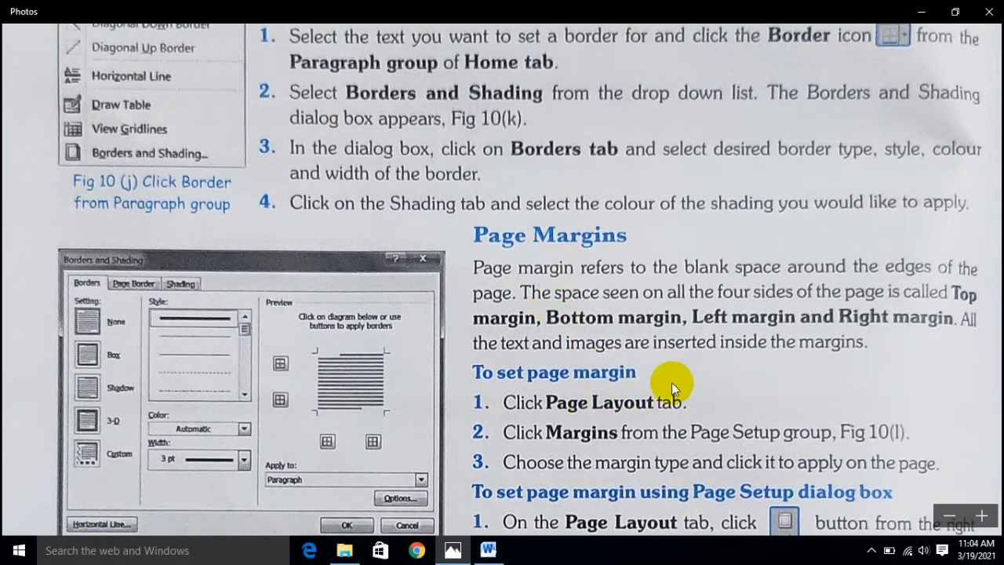
scroll(680, 377, down, 3)
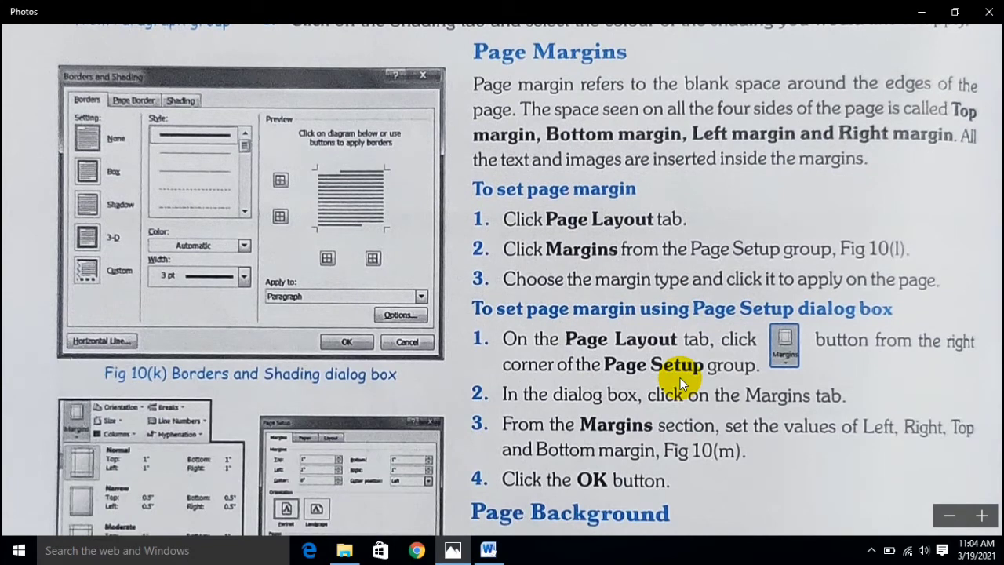
scroll(680, 377, down, 3)
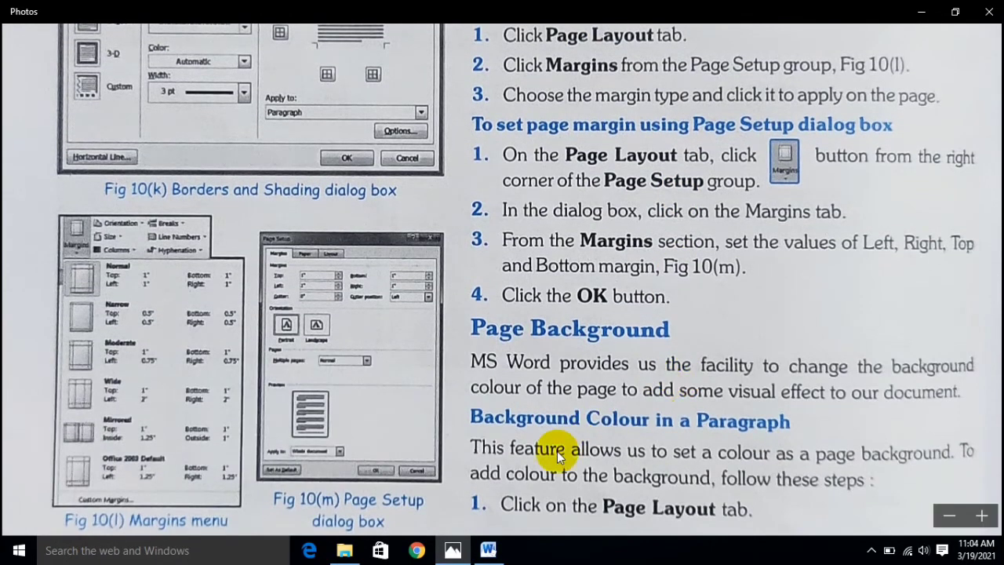
click(485, 549)
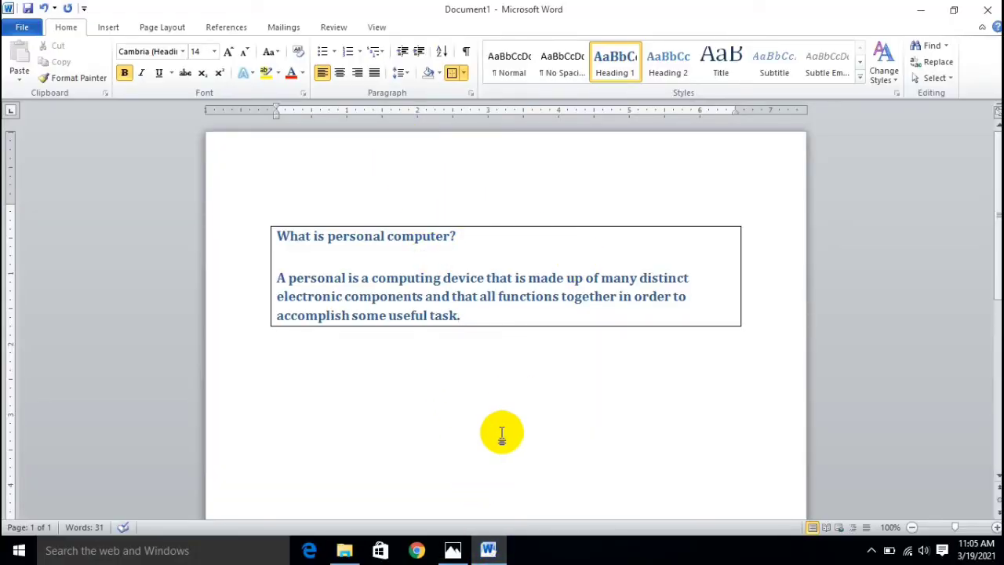
click(452, 548)
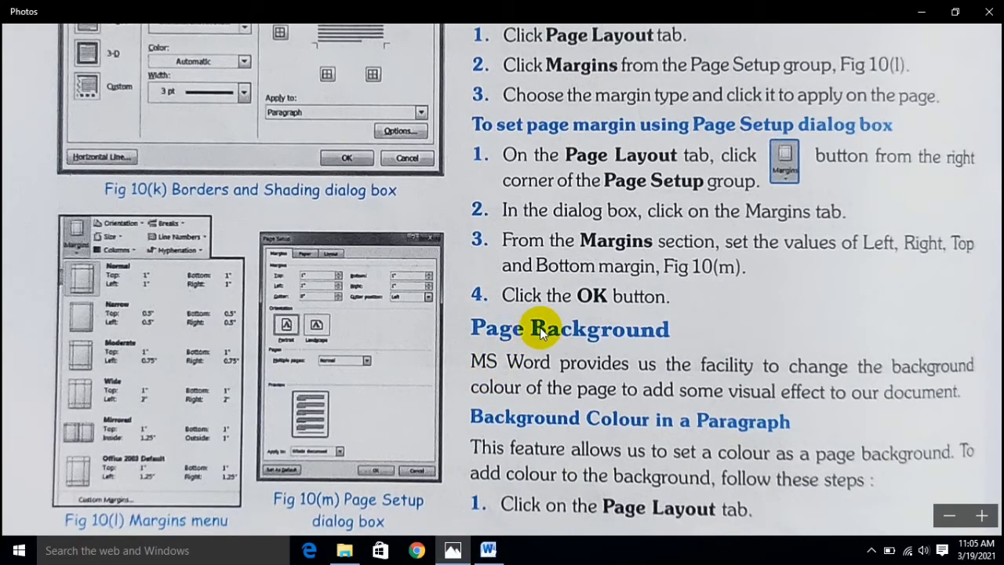